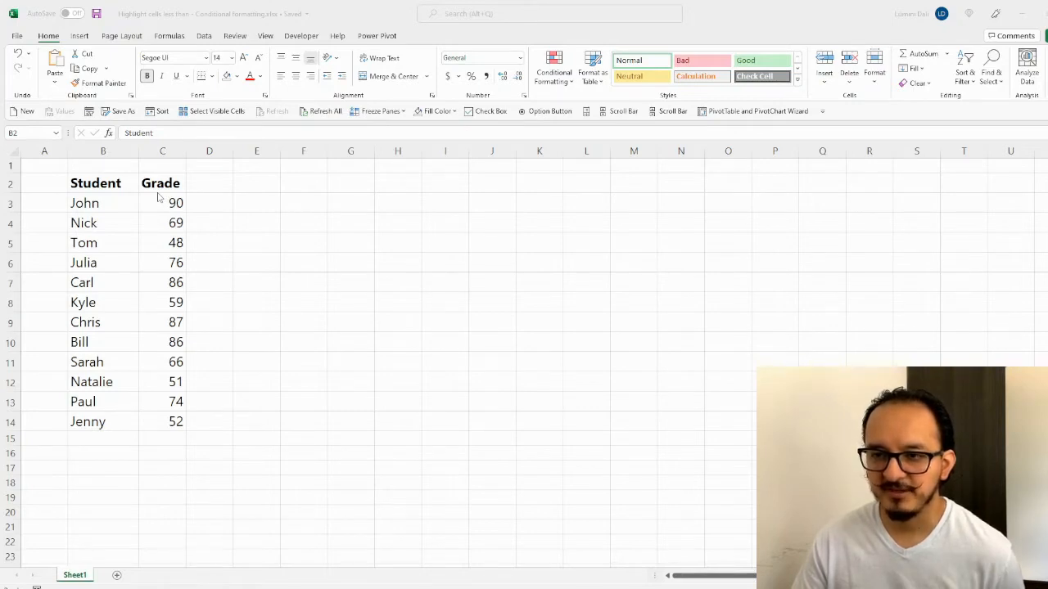
Step: Select grades C3:C14 and show the Highlight Cells Rules options under Conditional Formatting
left_click(164, 202)
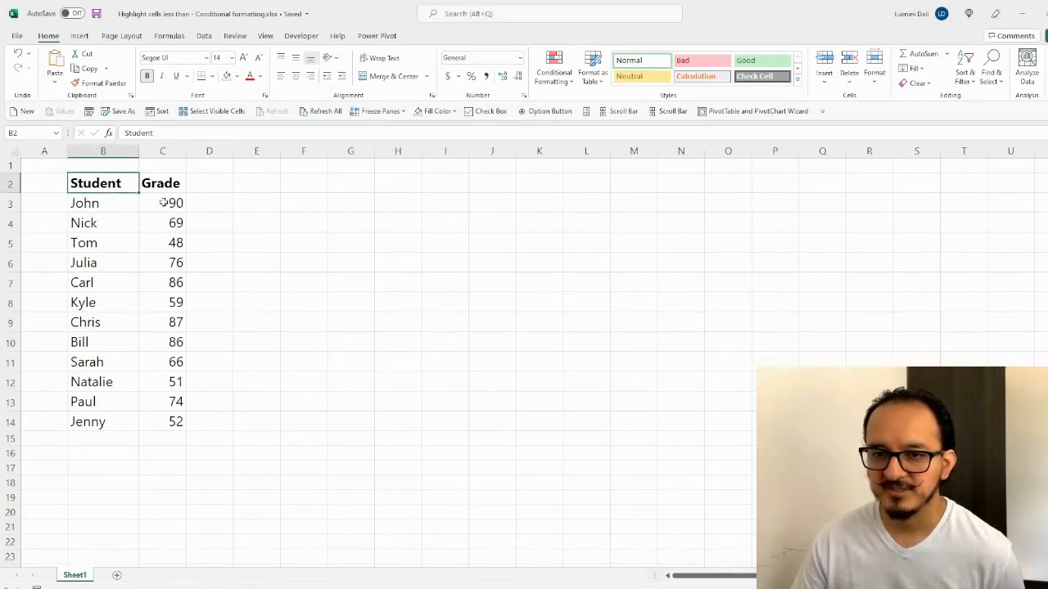
left_click_drag(164, 202, 166, 415)
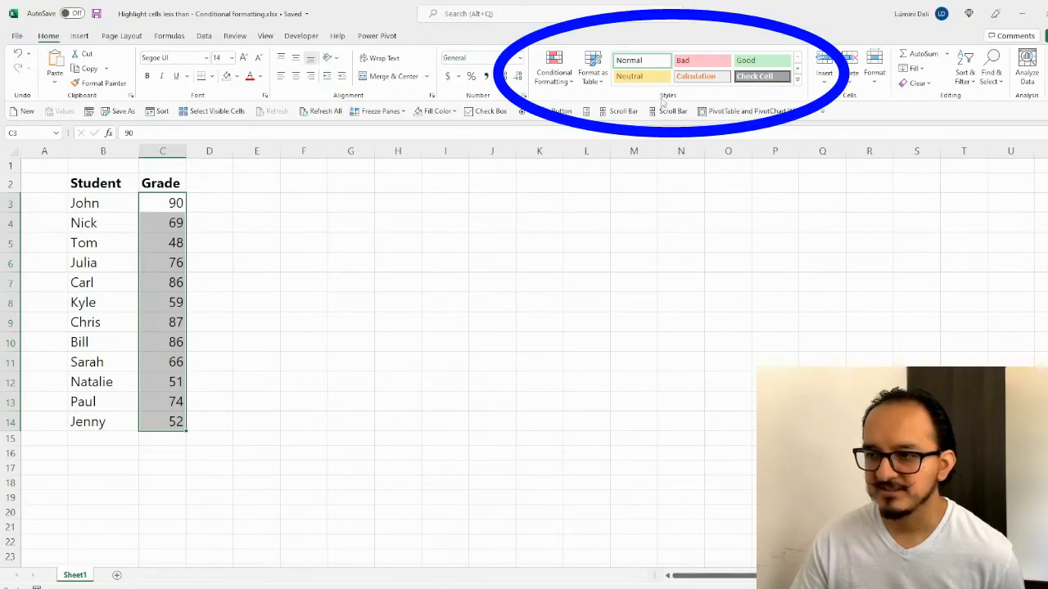
left_click(575, 86)
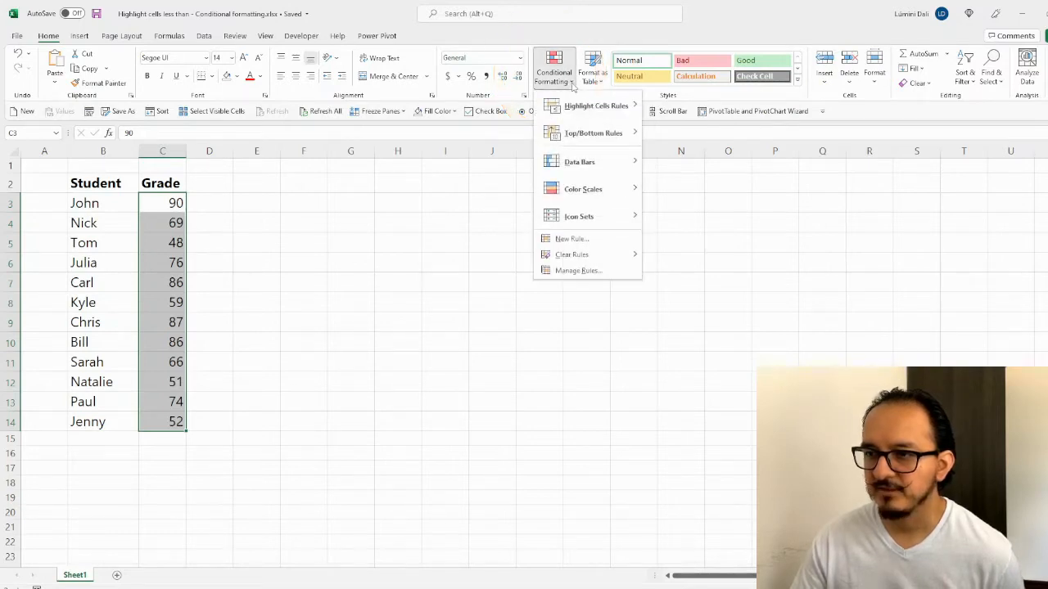
mouse_move(603, 110)
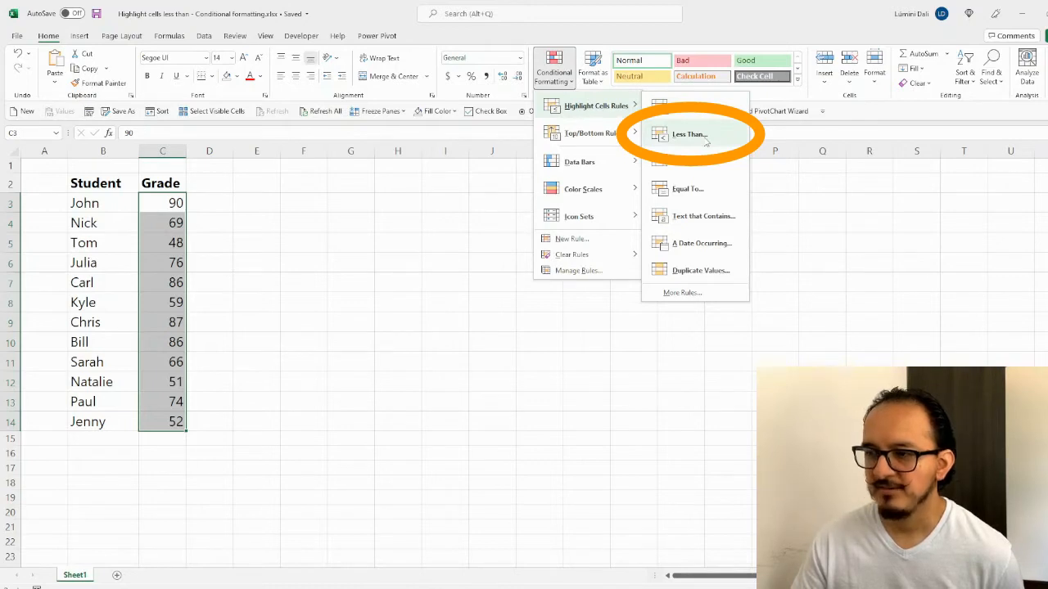
Step: Add a Less Than 60 rule using Light Red Fill with Dark Red Text
left_click(706, 142)
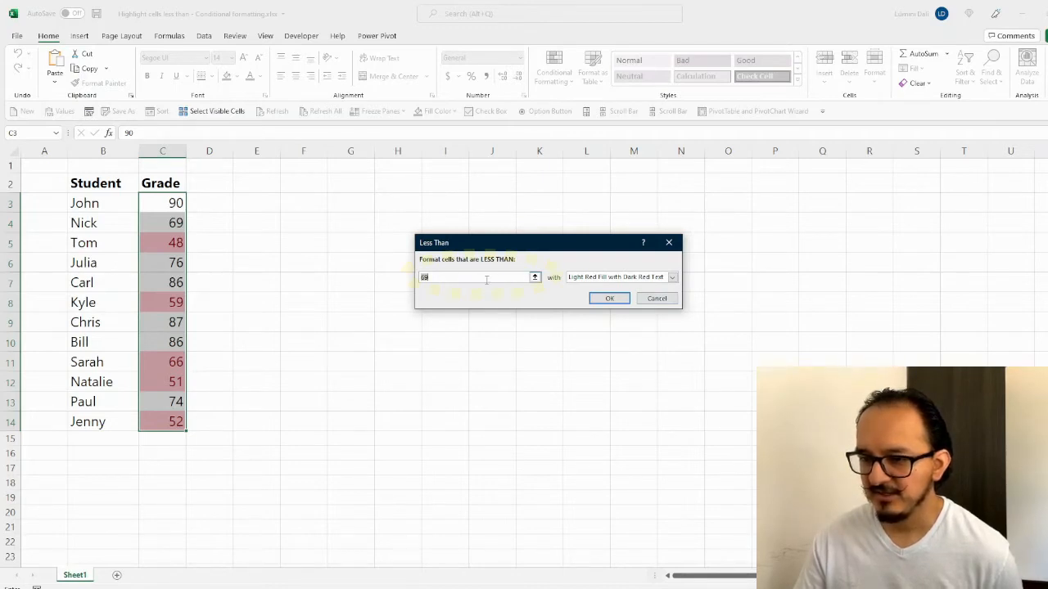
type("60")
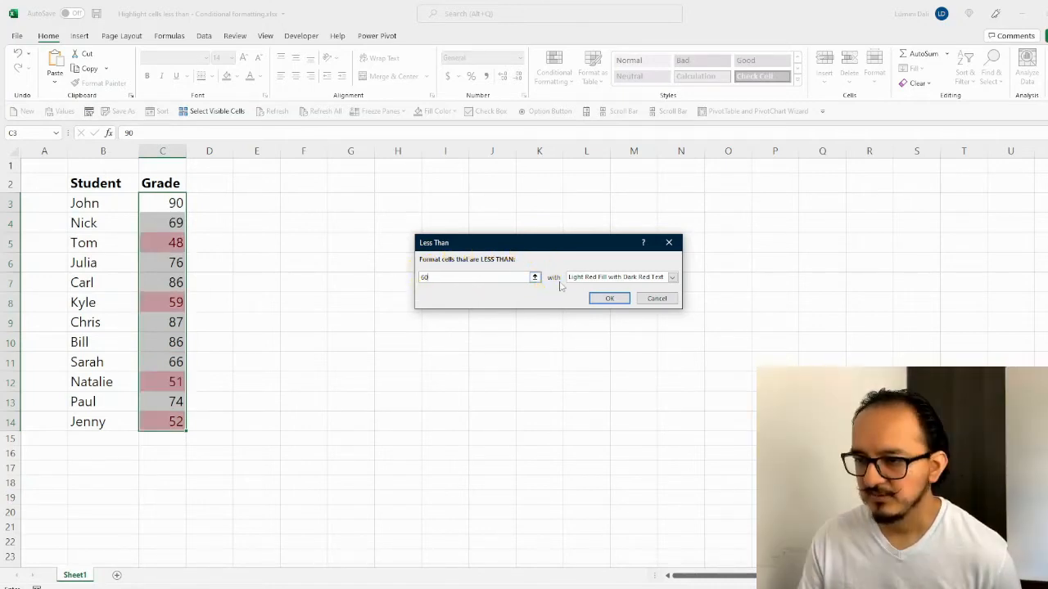
left_click(672, 277)
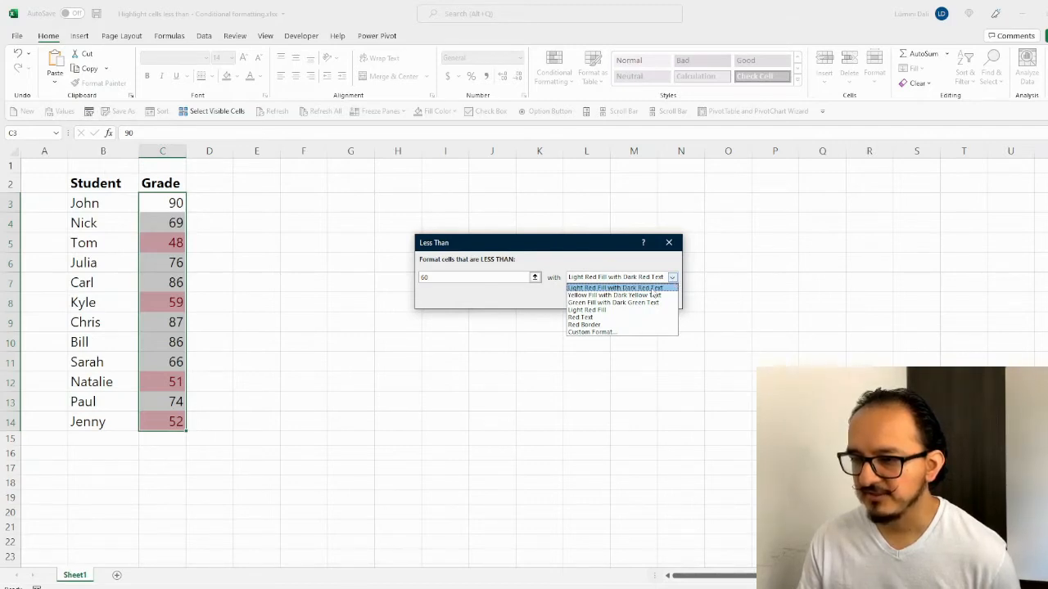
left_click(650, 291)
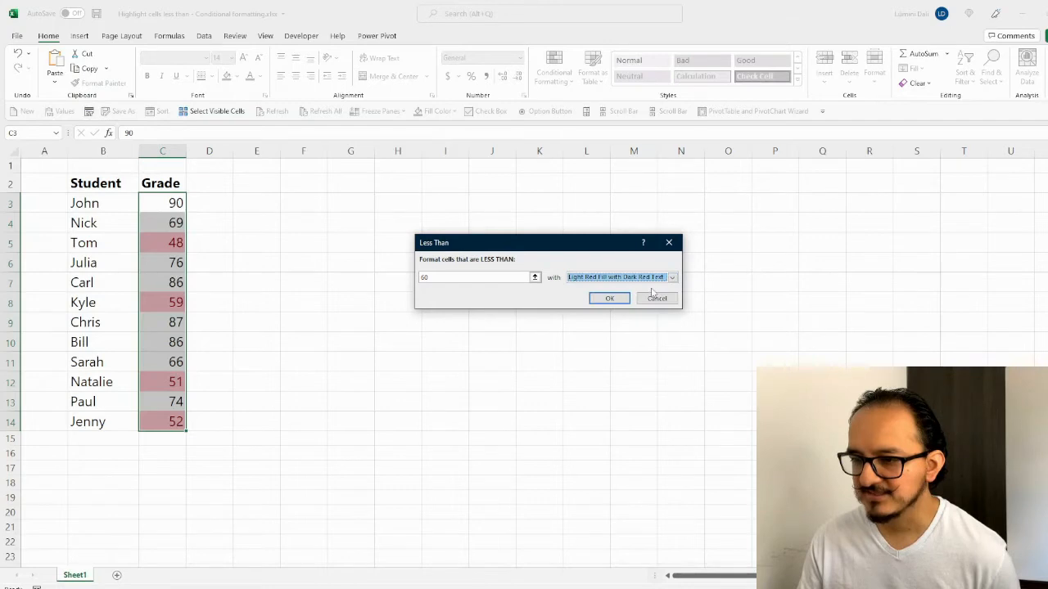
left_click(609, 299)
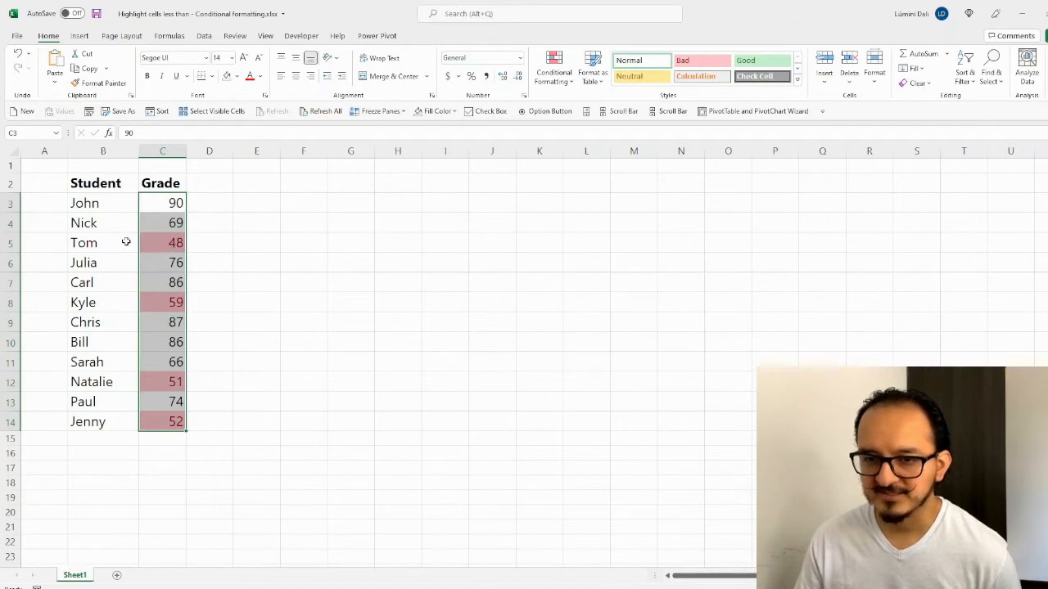
left_click_drag(127, 243, 153, 242)
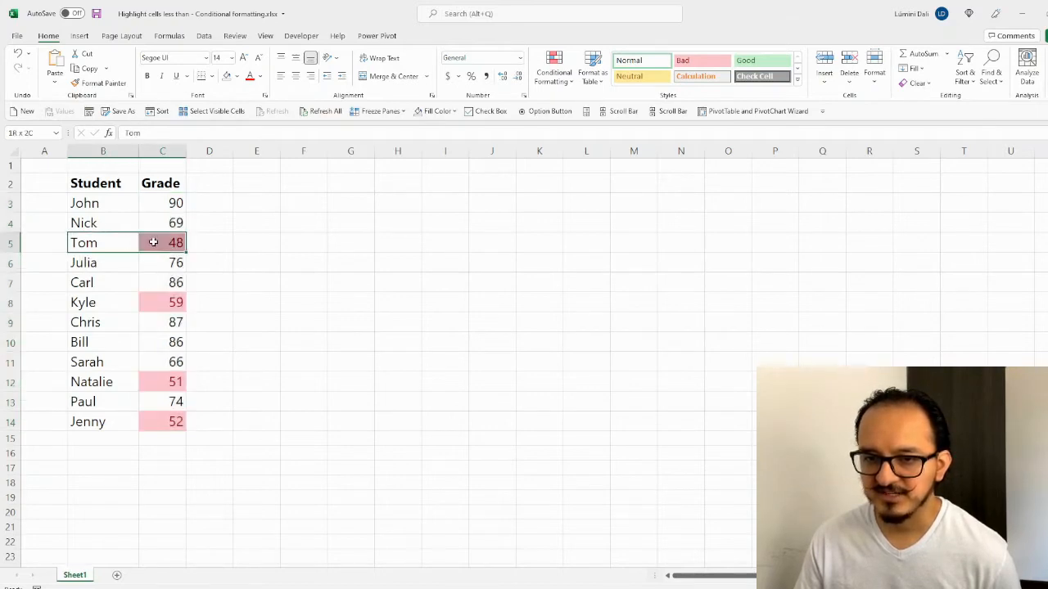
left_click(131, 305)
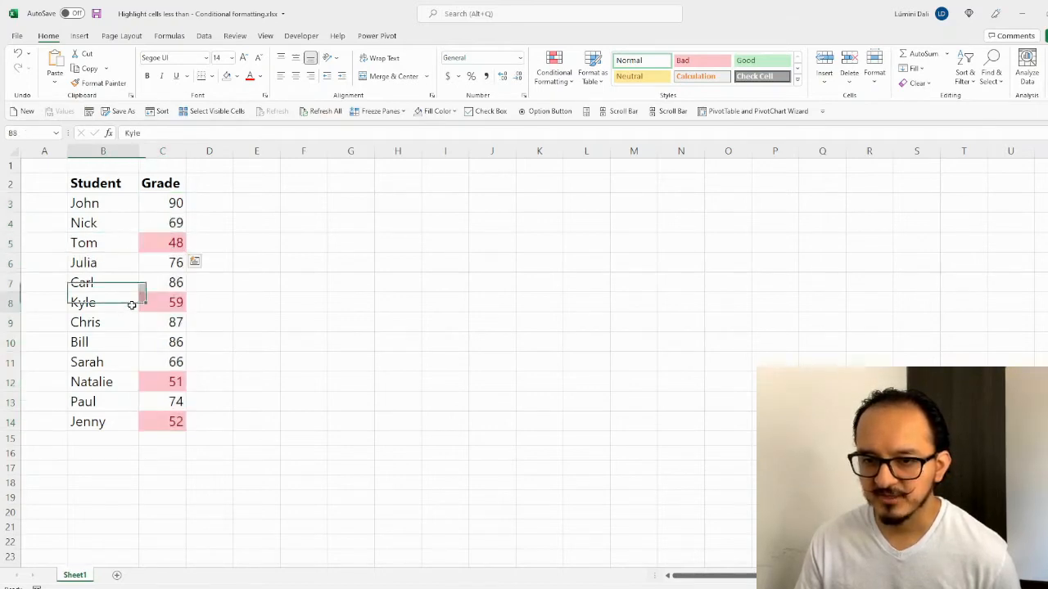
left_click(129, 382)
left_click(134, 423)
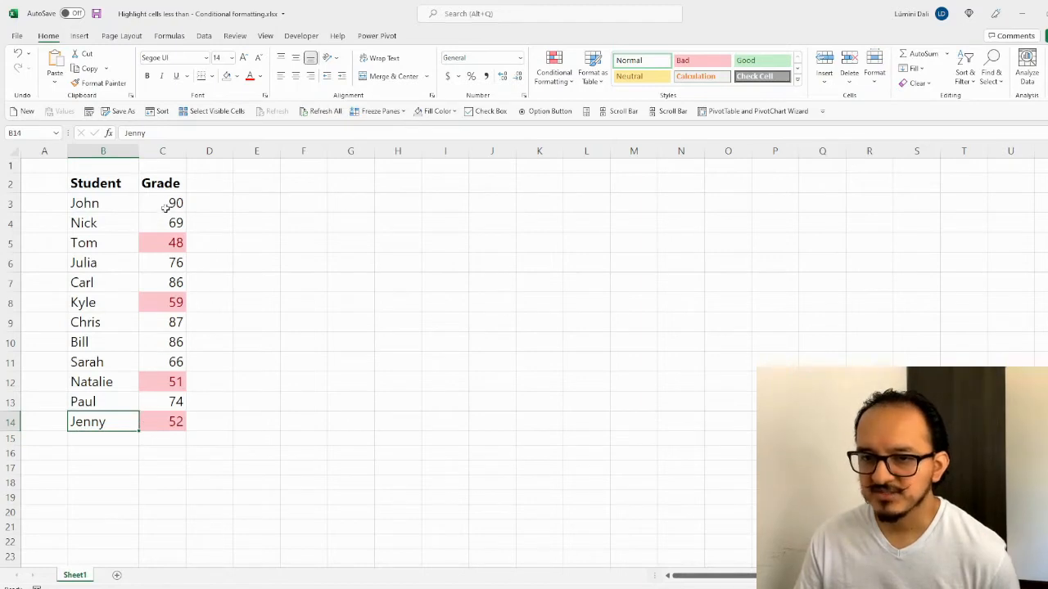
left_click_drag(172, 203, 170, 421)
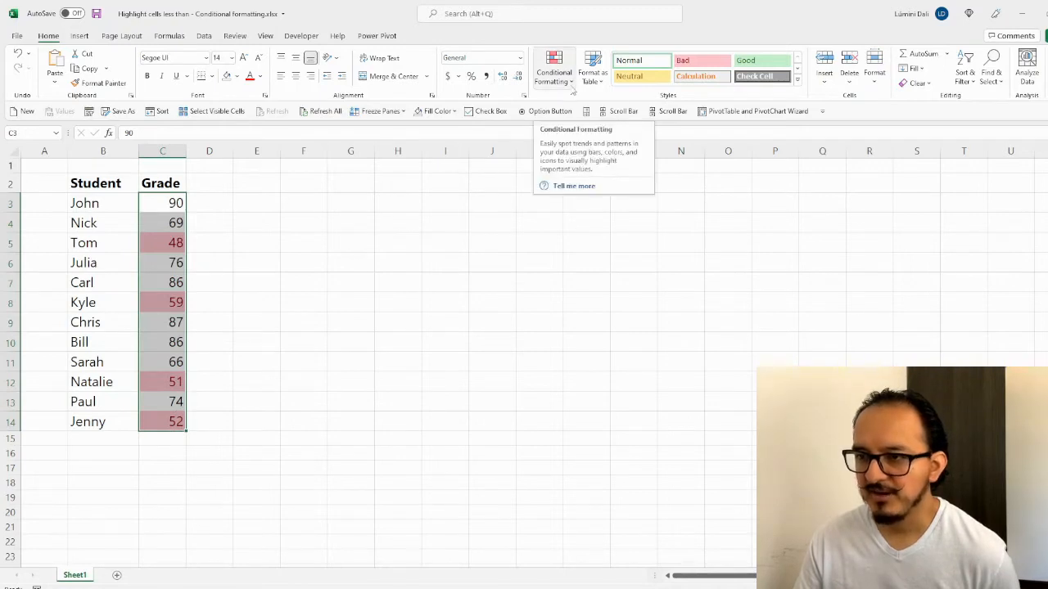
Step: Open the Conditional Formatting Rules Manager and select the Cell Value < 60 rule
left_click(571, 89)
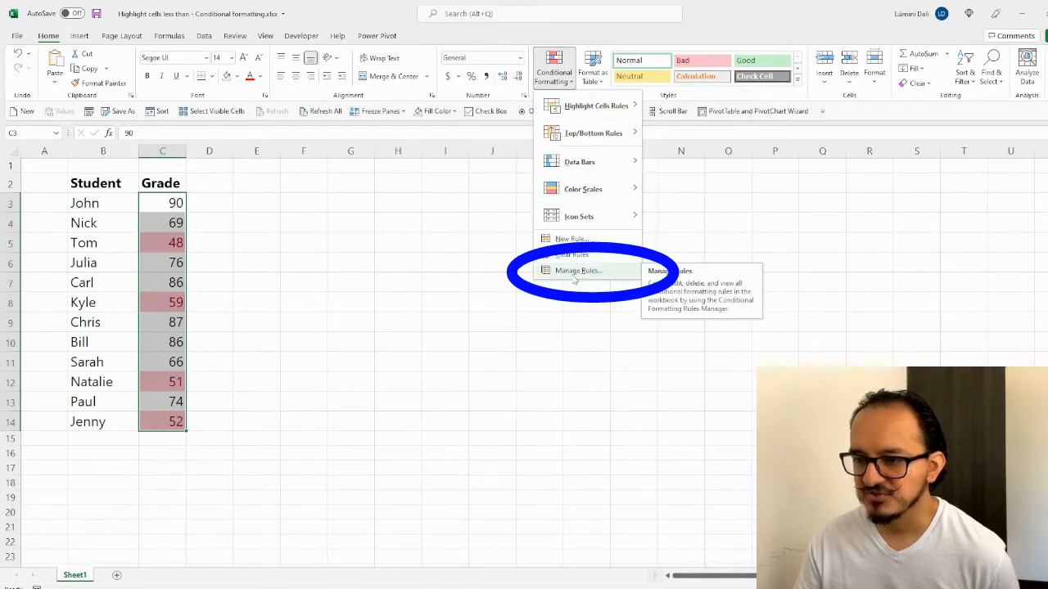
left_click(575, 278)
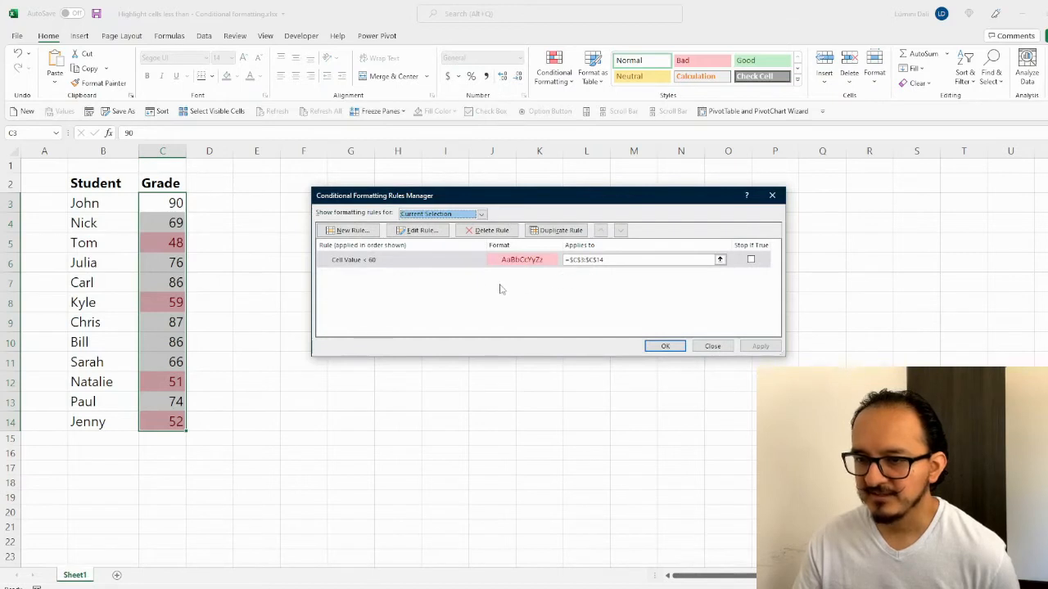
left_click(441, 261)
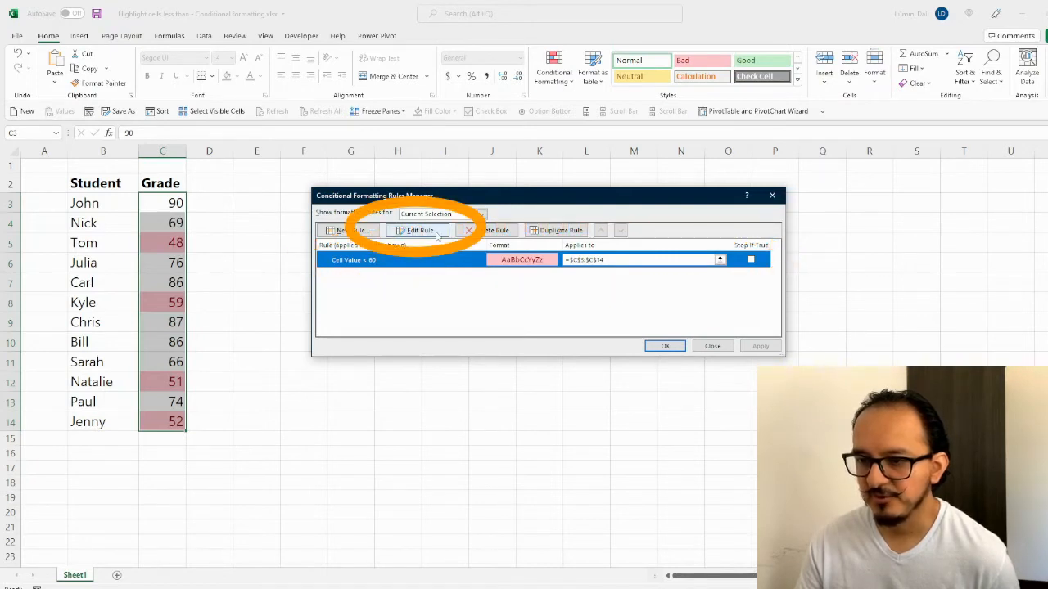
Step: Edit the Cell Value < 60 rule and bring up its Format Cells dialog
left_click(438, 233)
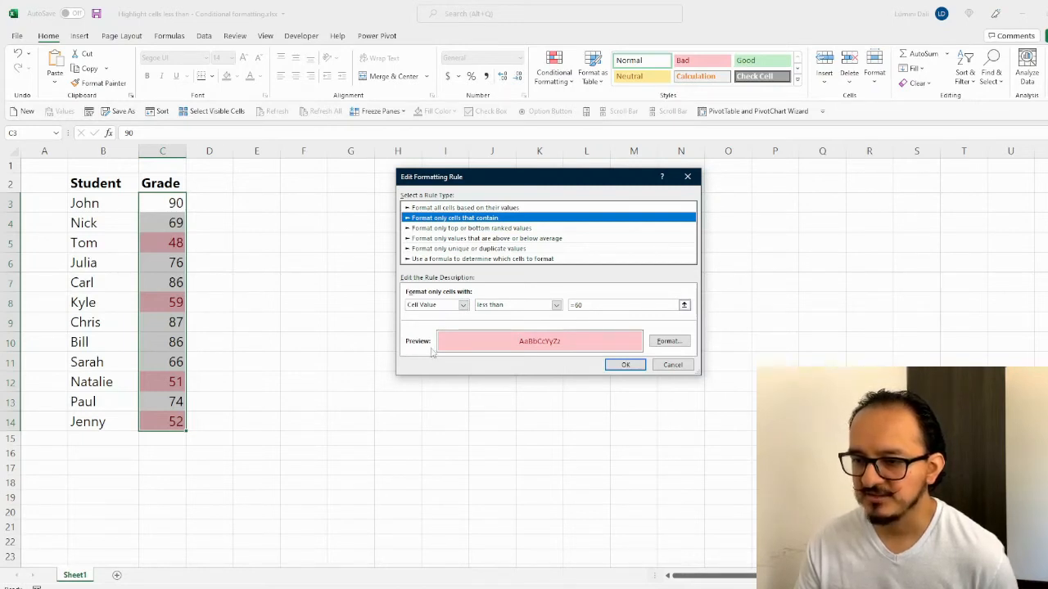
left_click(669, 341)
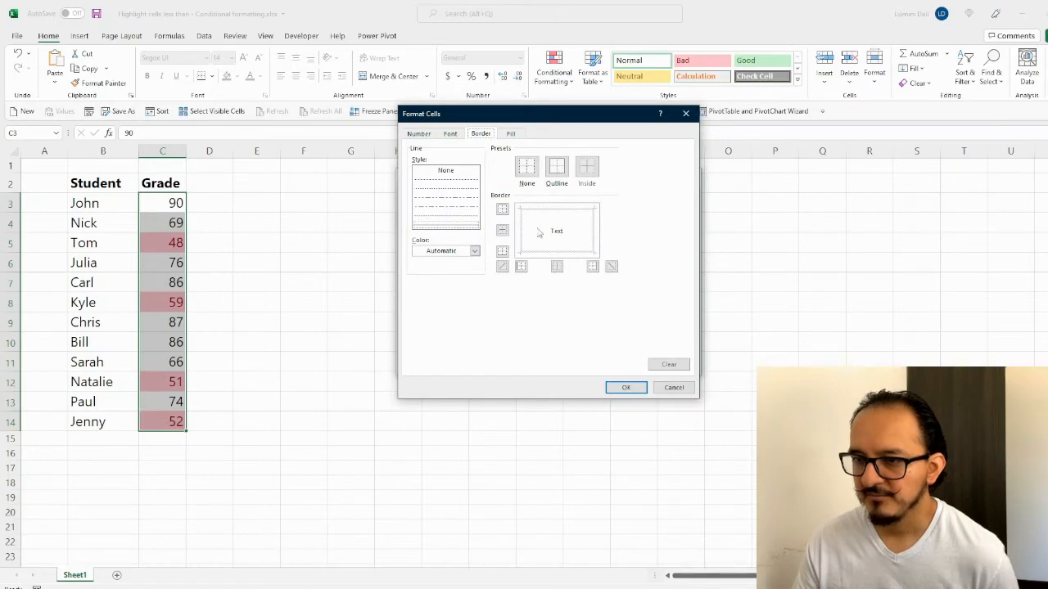
Step: Give the below-60 rule bold text, an outline border and yellow fill, and save it
left_click(451, 134)
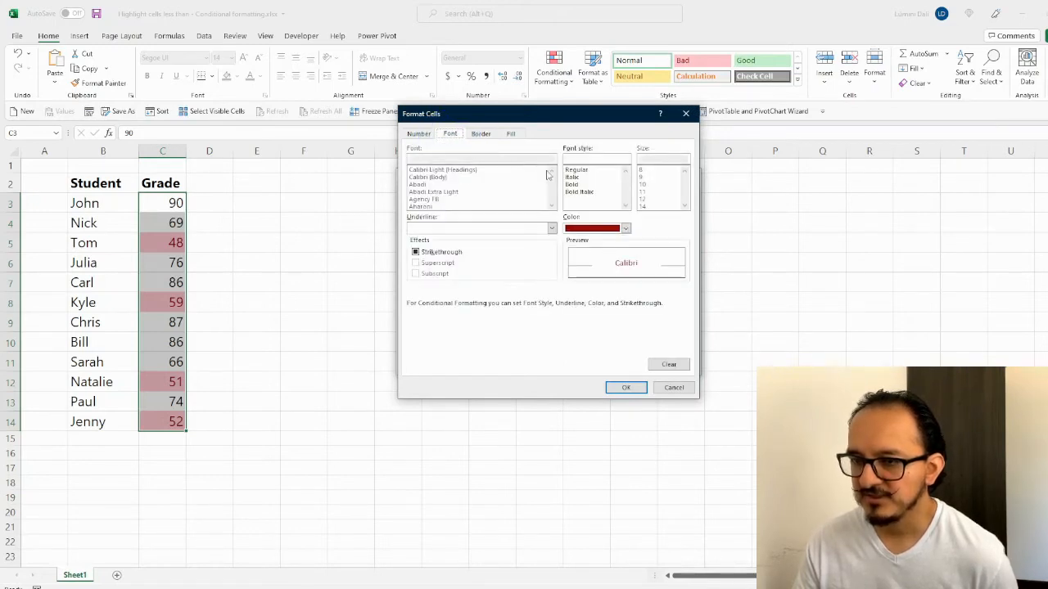
left_click(573, 185)
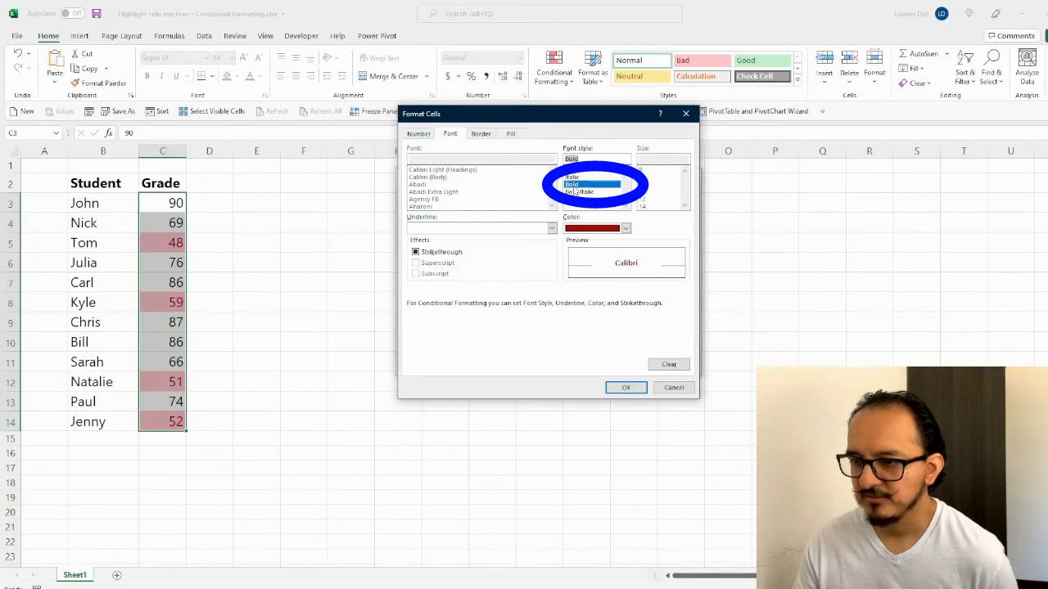
left_click(486, 136)
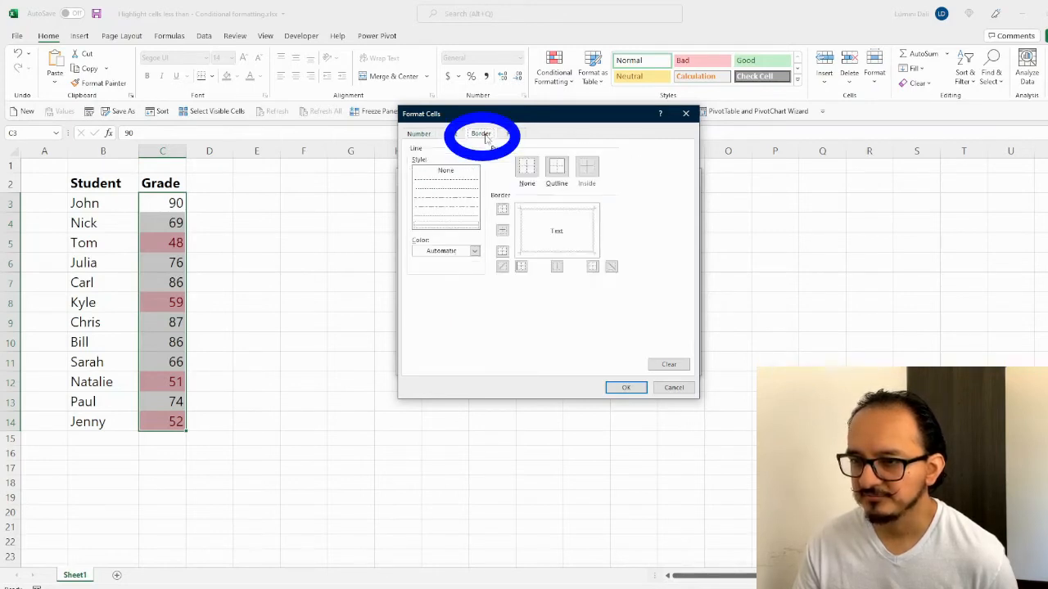
left_click(558, 169)
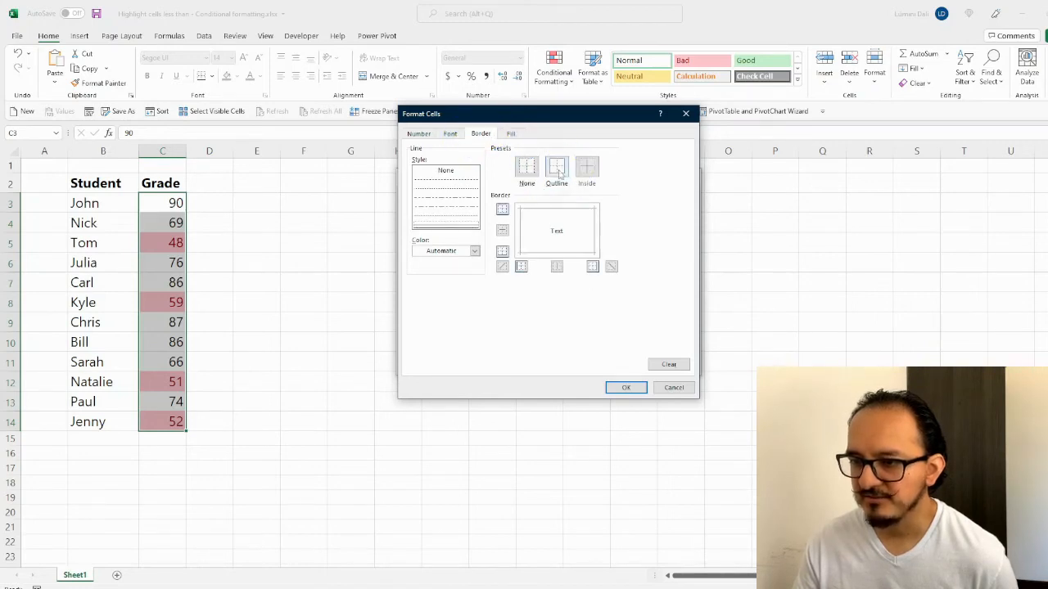
left_click(512, 136)
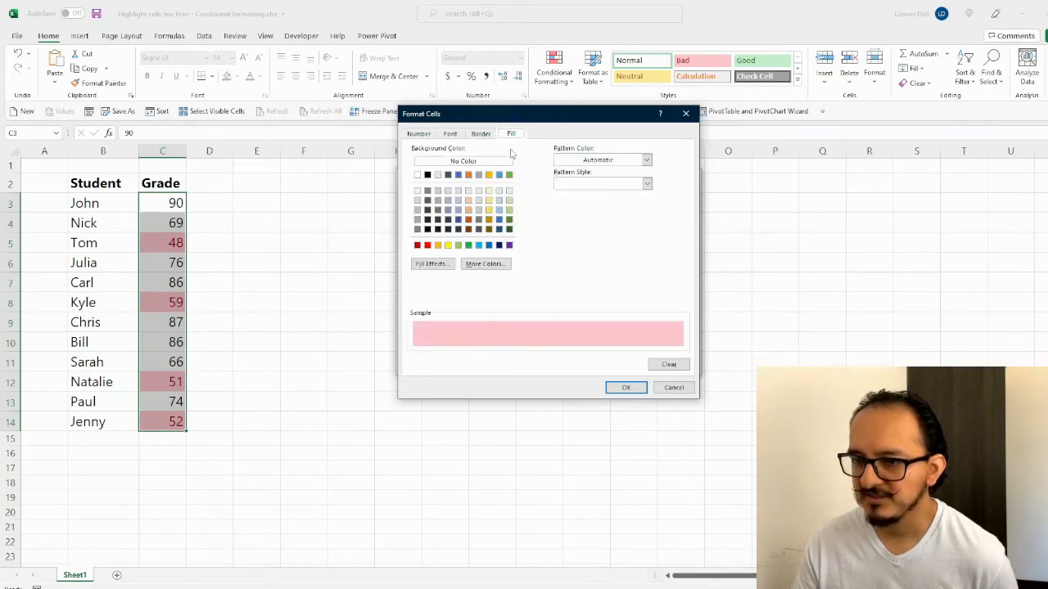
left_click(448, 247)
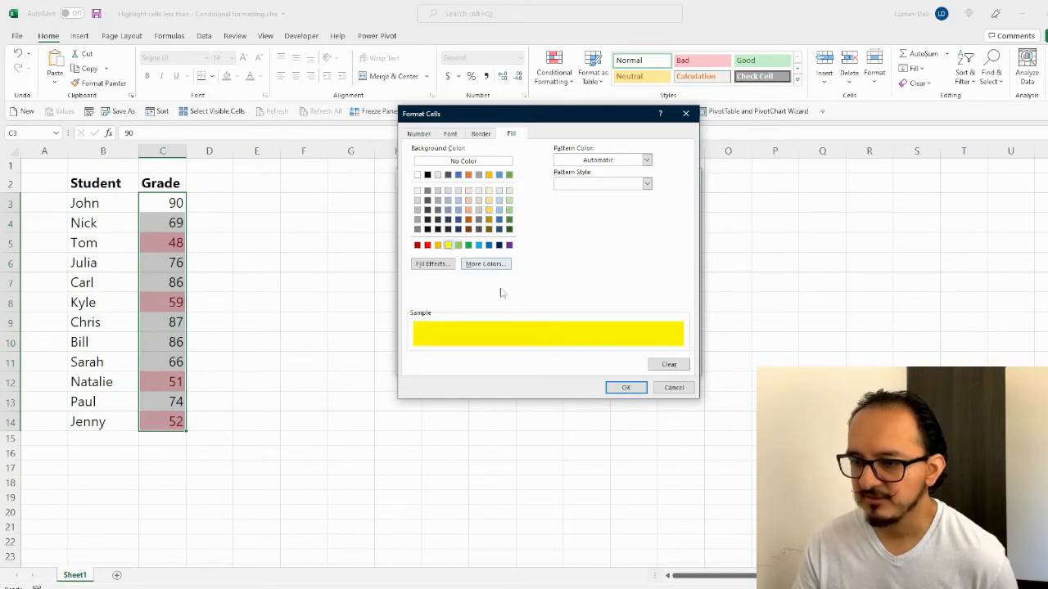
left_click(625, 388)
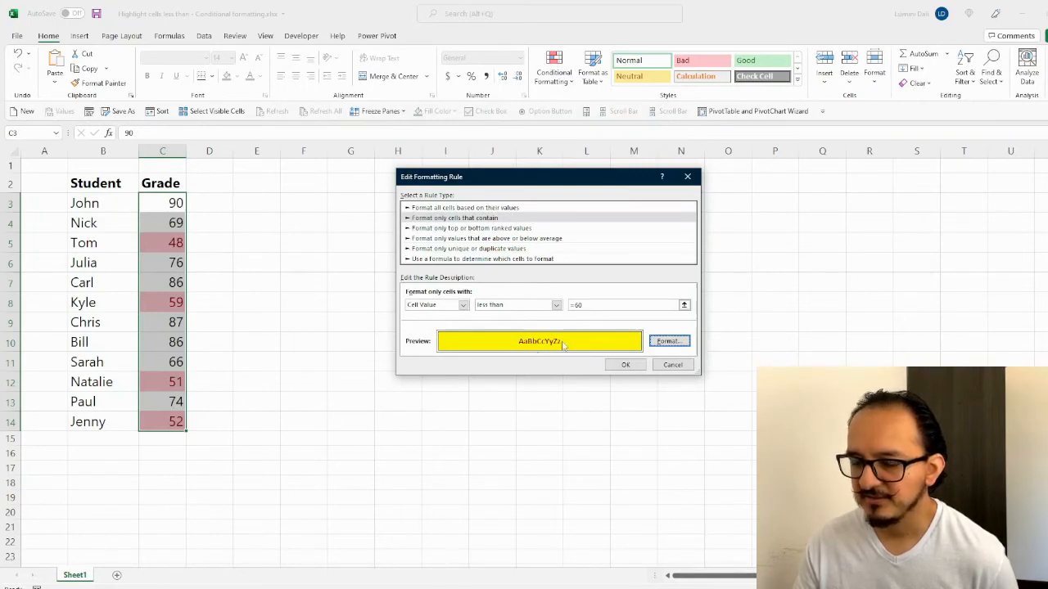
left_click(618, 366)
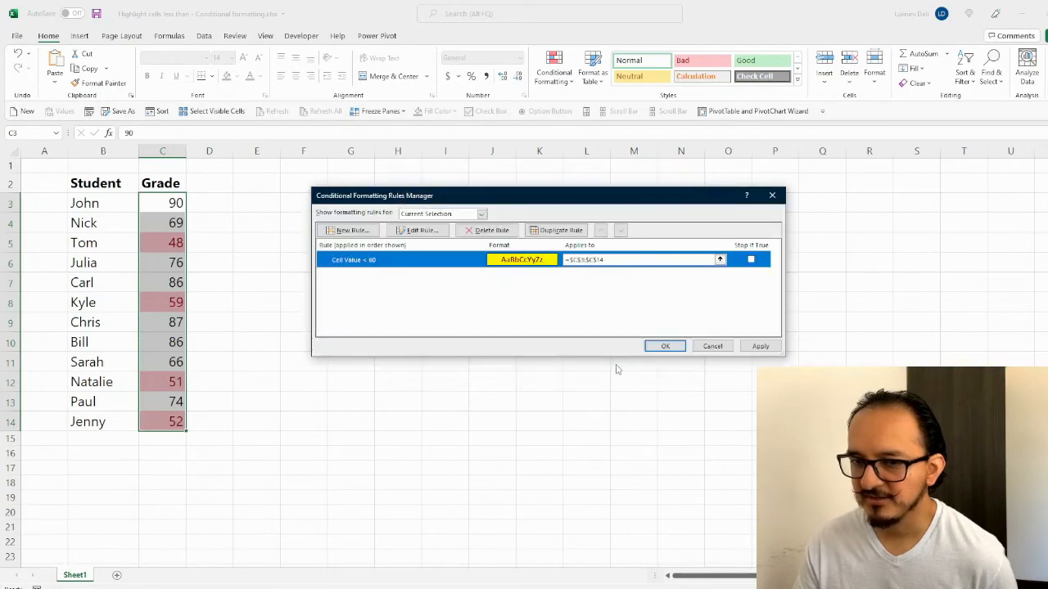
Step: Apply the rule and close the manager so grades 48, 59, 51, 52 show bold on yellow
left_click(759, 347)
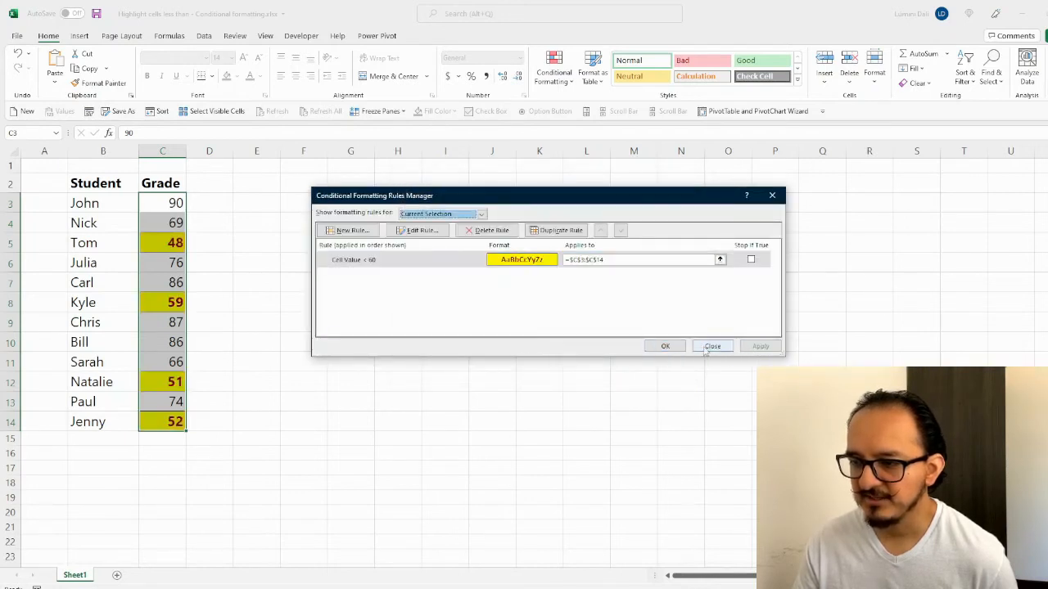
left_click(668, 348)
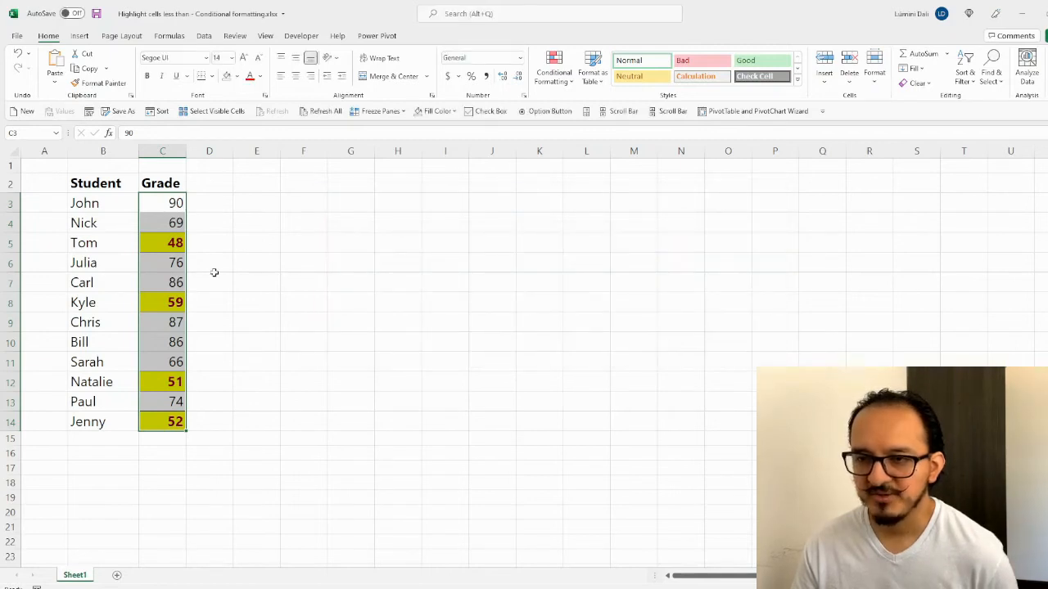
left_click(213, 272)
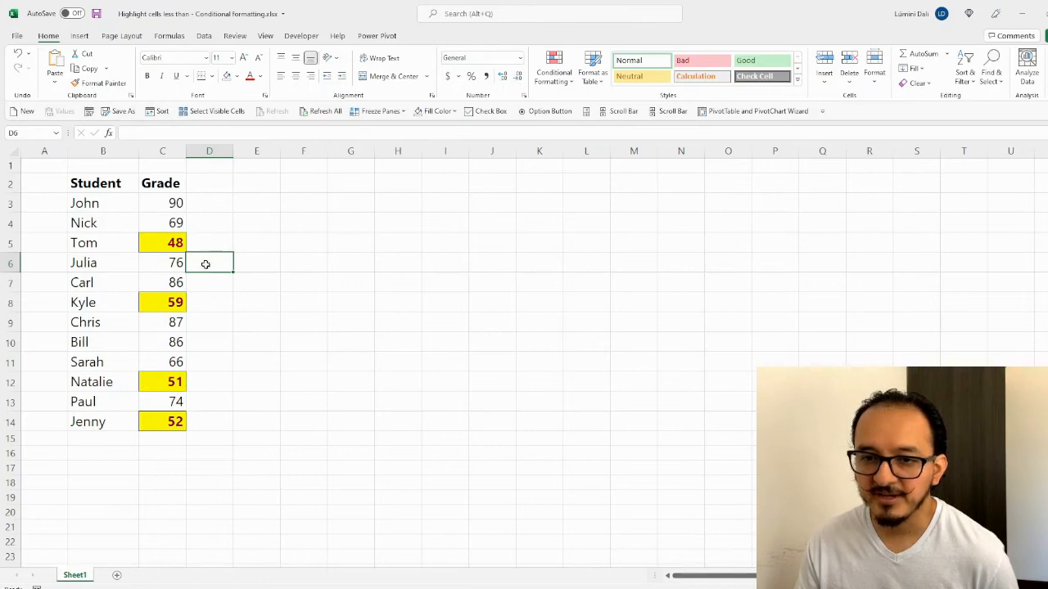
Step: Change the grade in C3 to 30 and the grade in C8 to 100
left_click(160, 207)
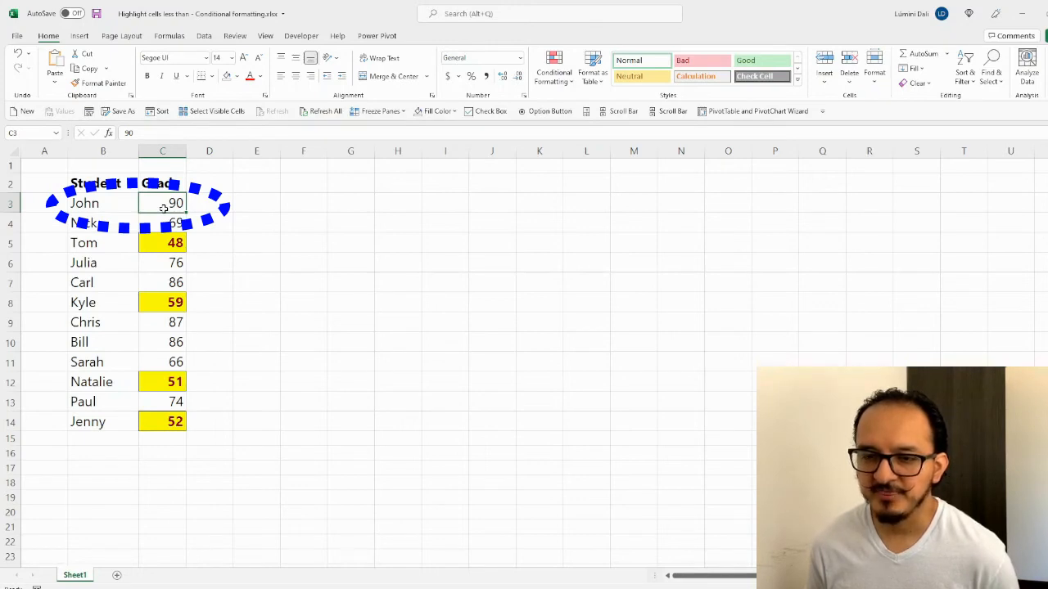
type("30")
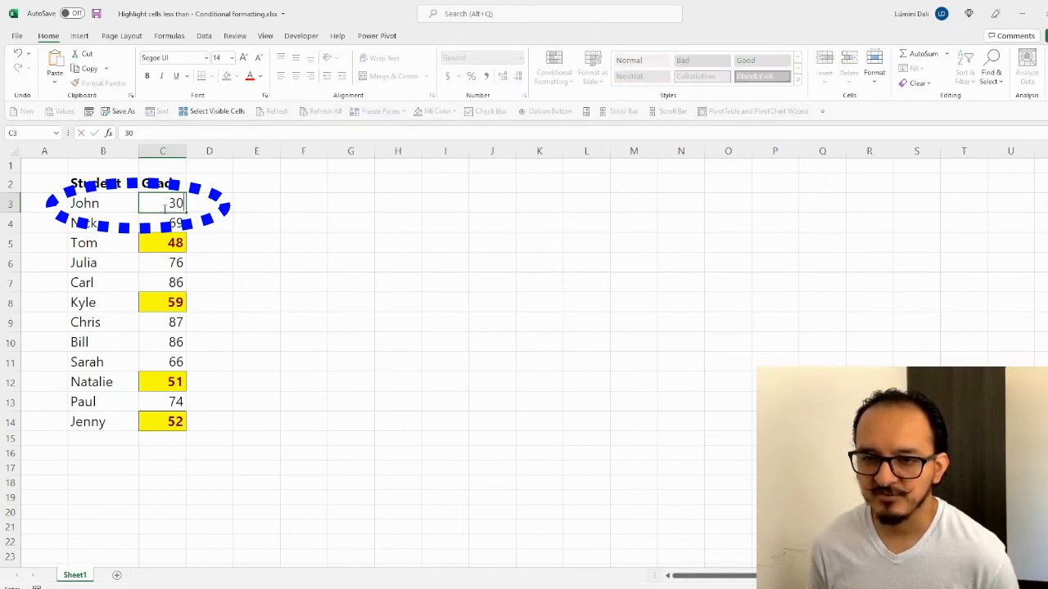
key("Return")
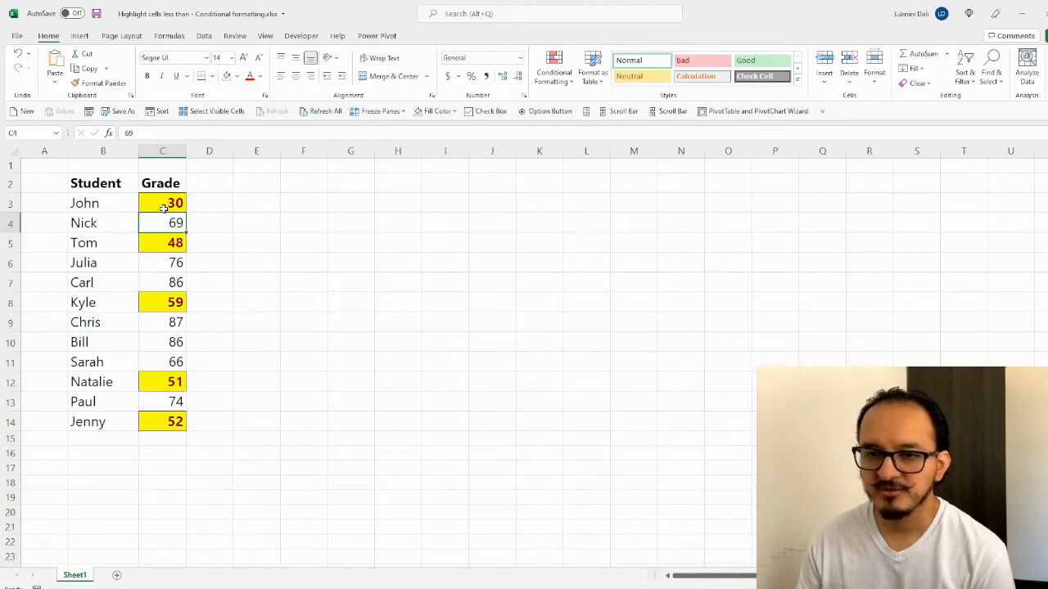
left_click(157, 302)
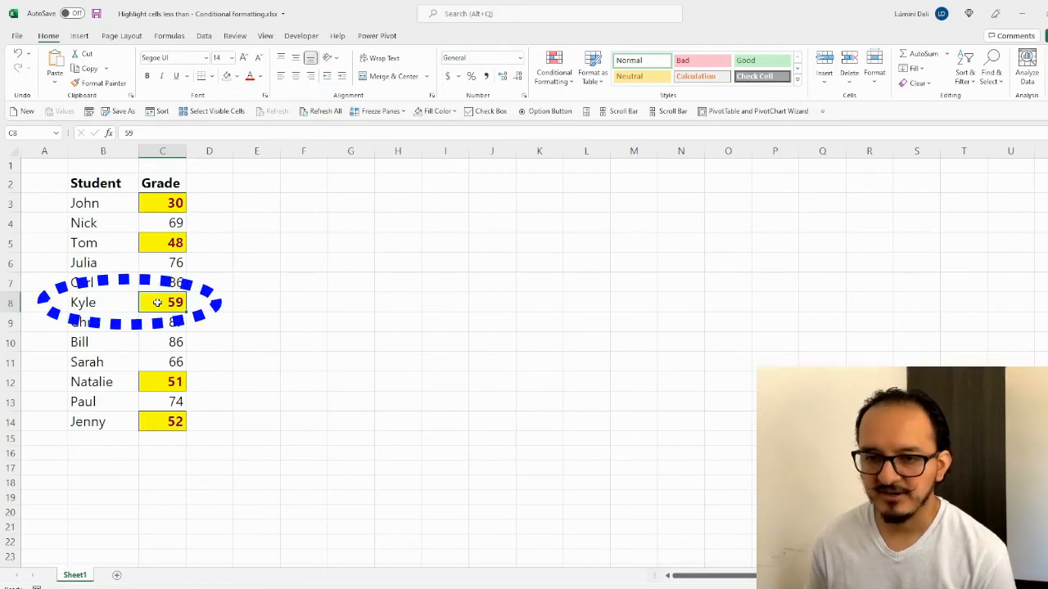
type("100")
key("Return")
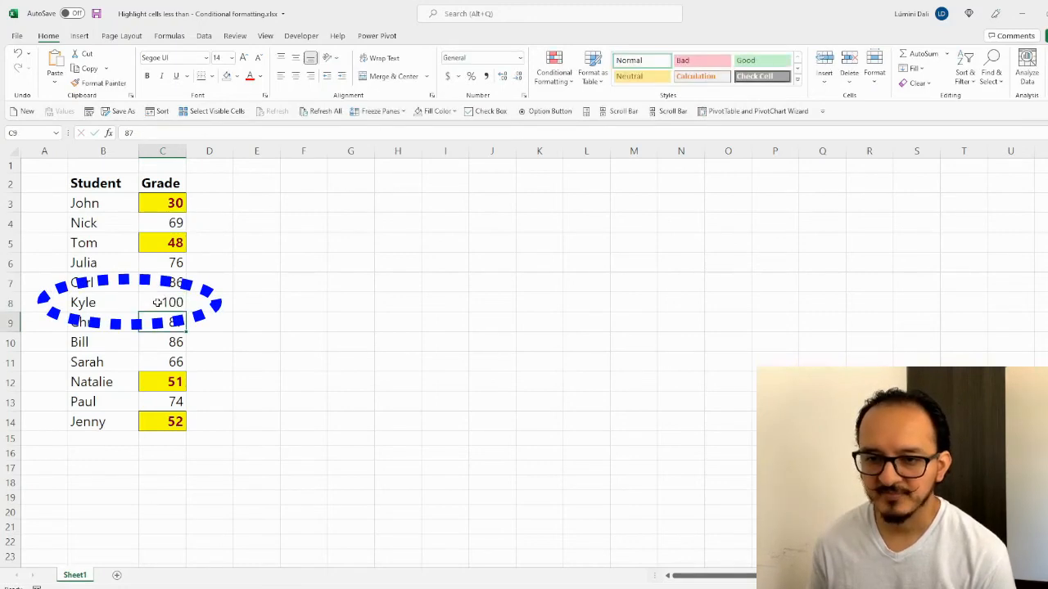